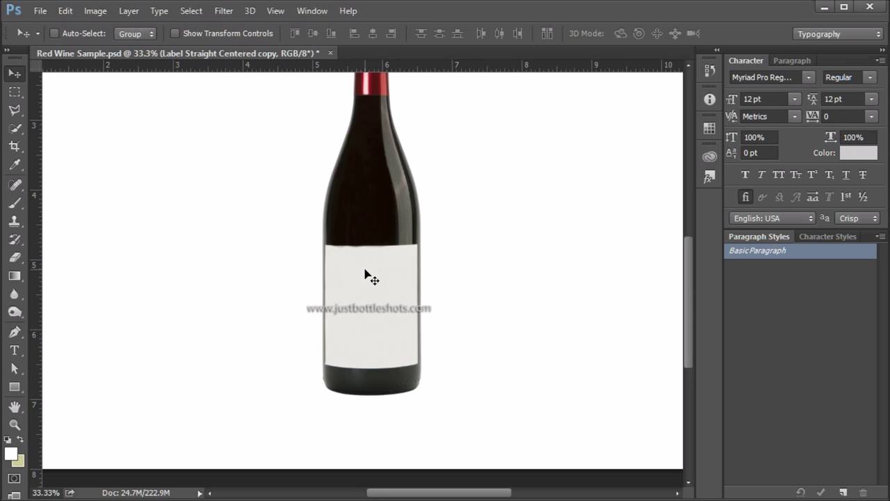
Zoom in and place guides along both bottle sides and the label's top and bottom edges
key(ctrl+equal)
key(ctrl+equal)
key(ctrl+equal)
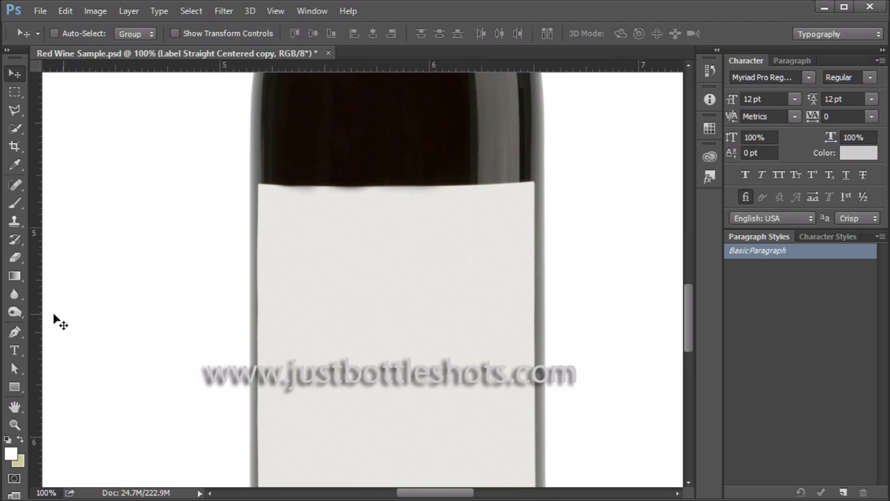
drag(37, 341, 258, 376)
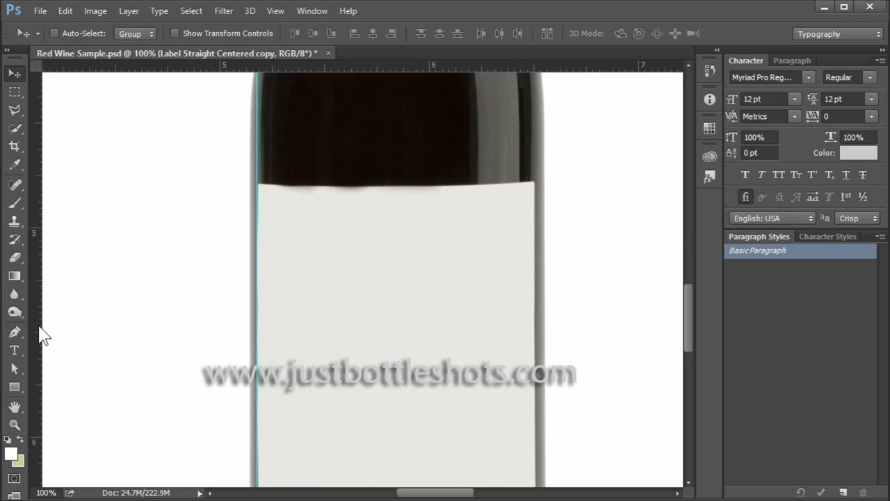
drag(40, 333, 537, 360)
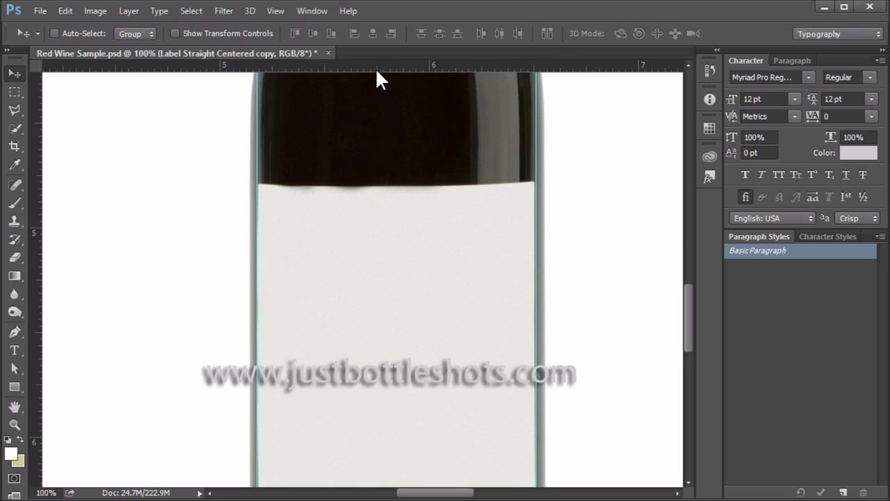
drag(373, 65, 379, 183)
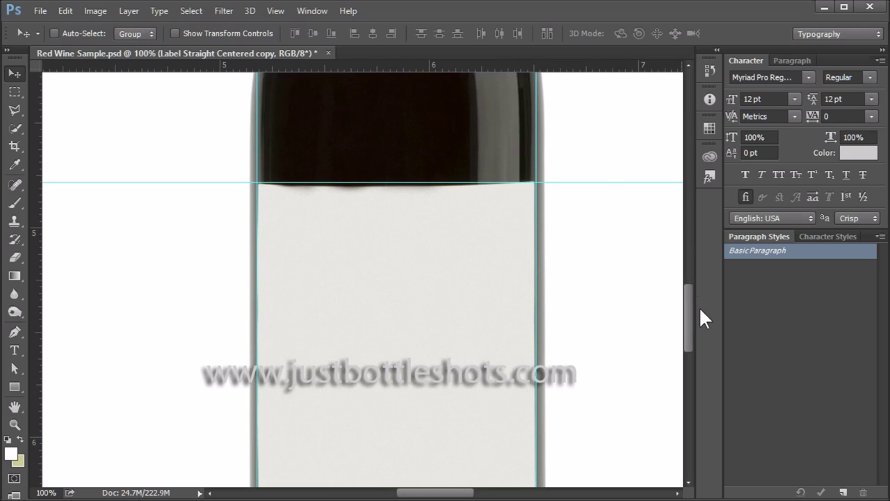
drag(692, 316, 694, 335)
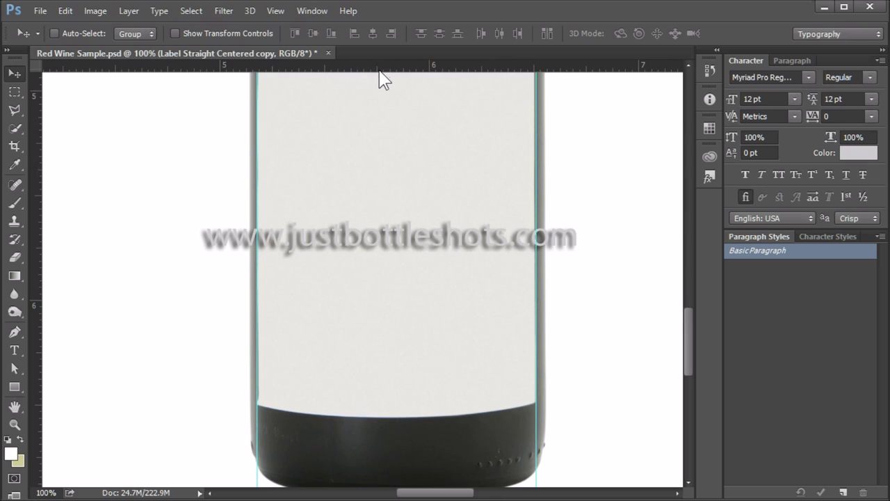
drag(377, 68, 395, 405)
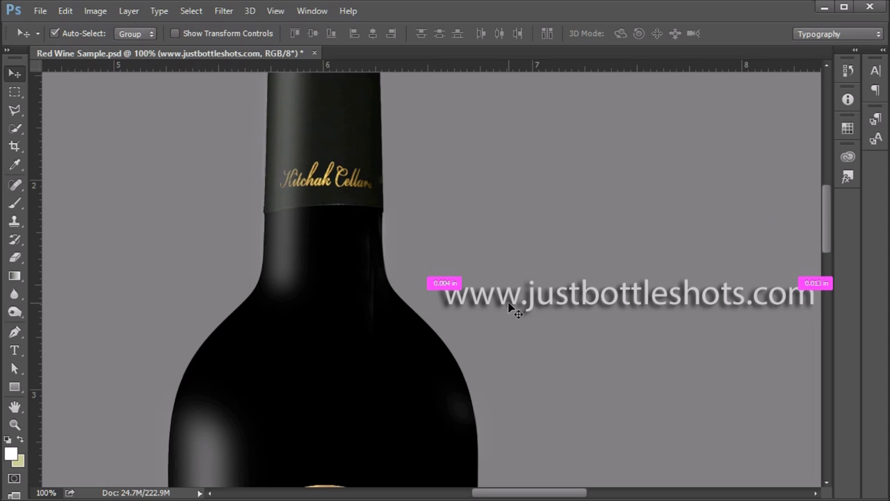
Zoom out to the whole bottle top and bring up Lens Correction for the bottle photo
key(ctrl+minus)
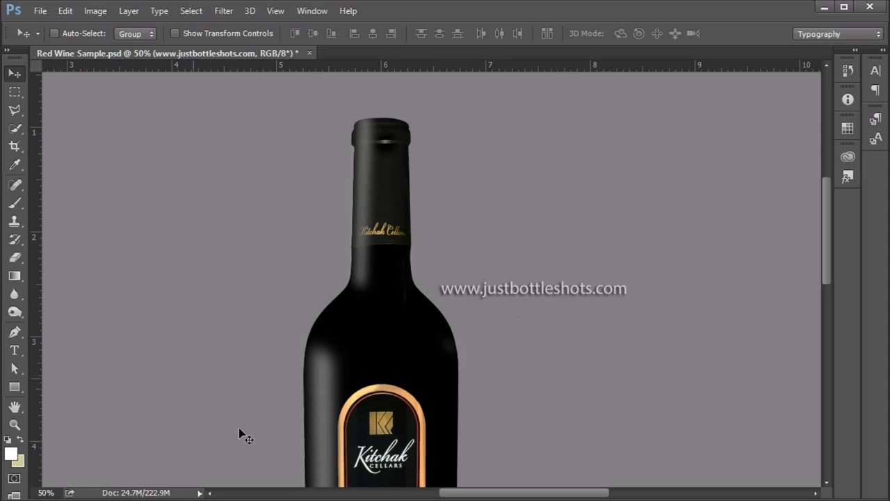
key(ctrl+Tab)
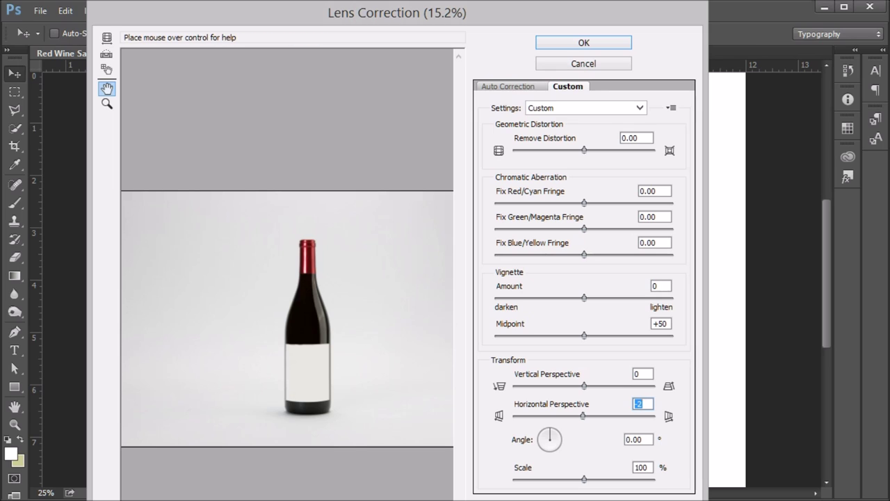
key(ctrl+plus)
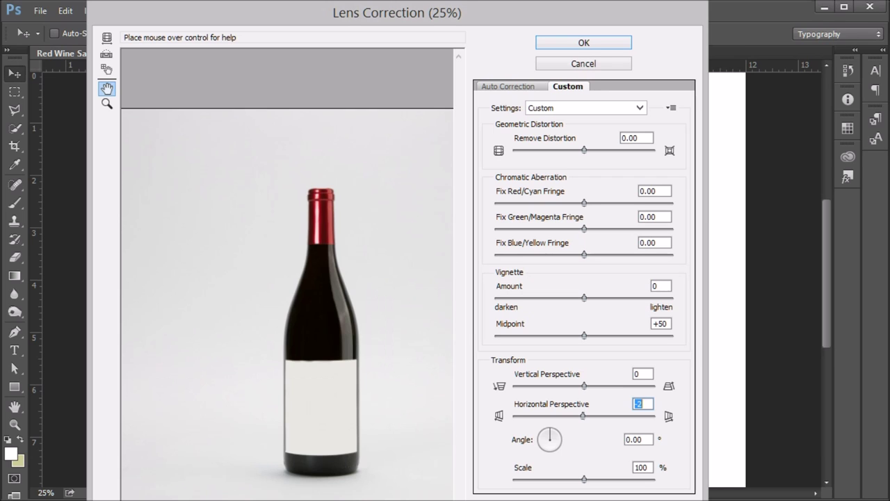
key(ctrl+plus)
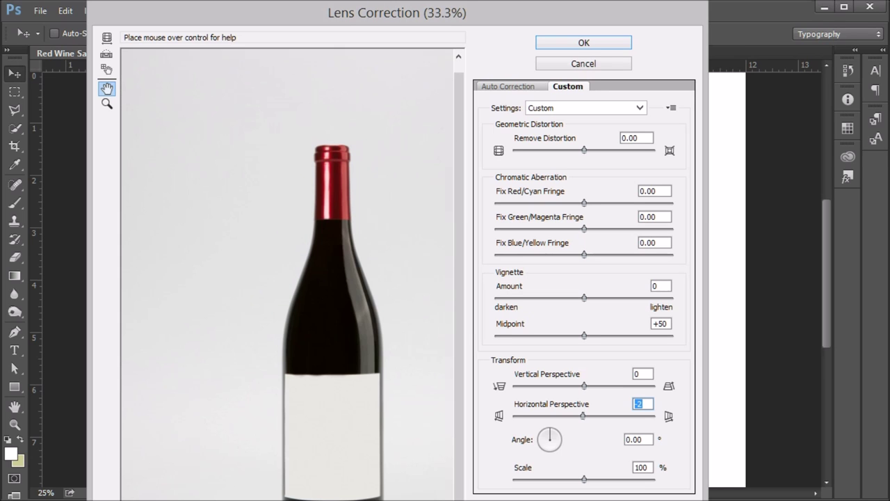
key(ctrl+minus)
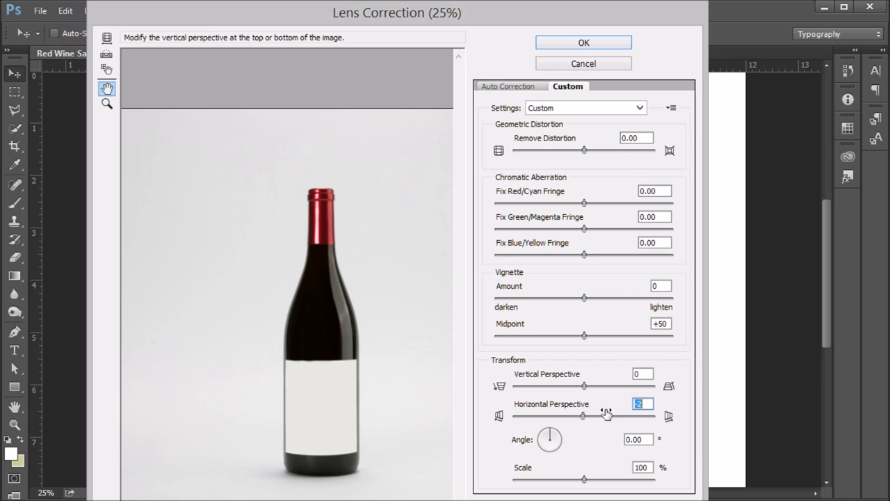
drag(586, 387, 603, 387)
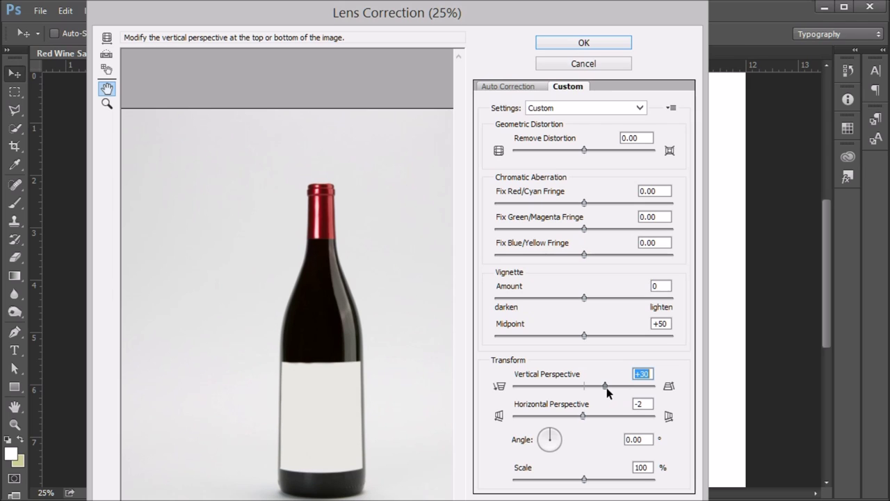
drag(606, 387, 586, 400)
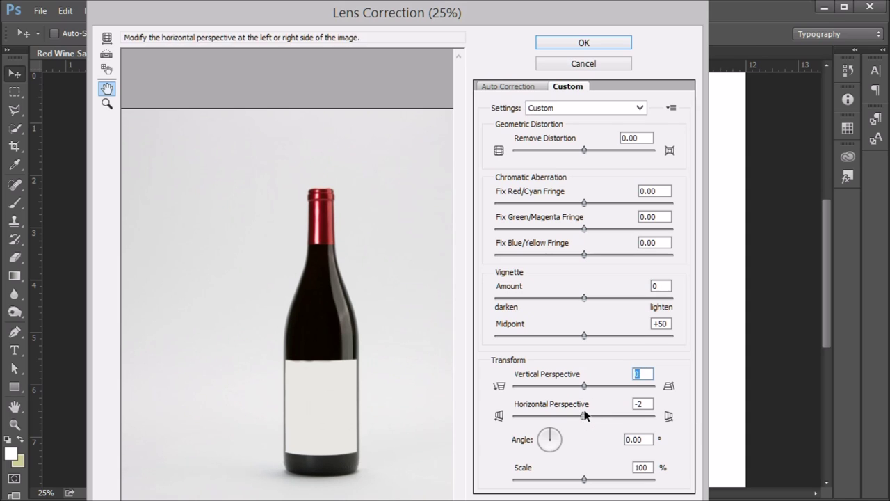
click(584, 415)
Test Horizontal Perspective both ways, then set Remove Distortion to +38 and lower it to +18
mouse_move(584, 414)
mouse_down()
mouse_move(615, 414)
mouse_move(565, 419)
mouse_move(586, 422)
mouse_up()
mouse_move(586, 417)
mouse_down()
mouse_move(560, 416)
mouse_move(590, 416)
mouse_up()
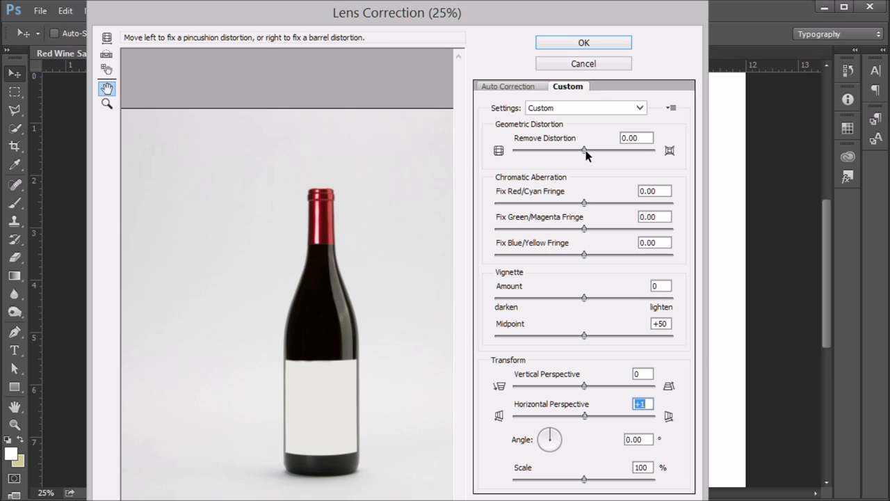
drag(586, 155, 605, 160)
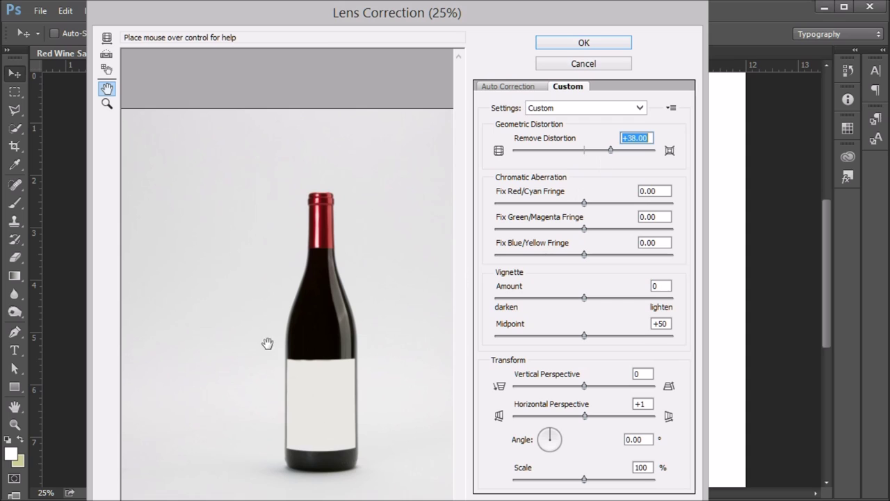
click(292, 378)
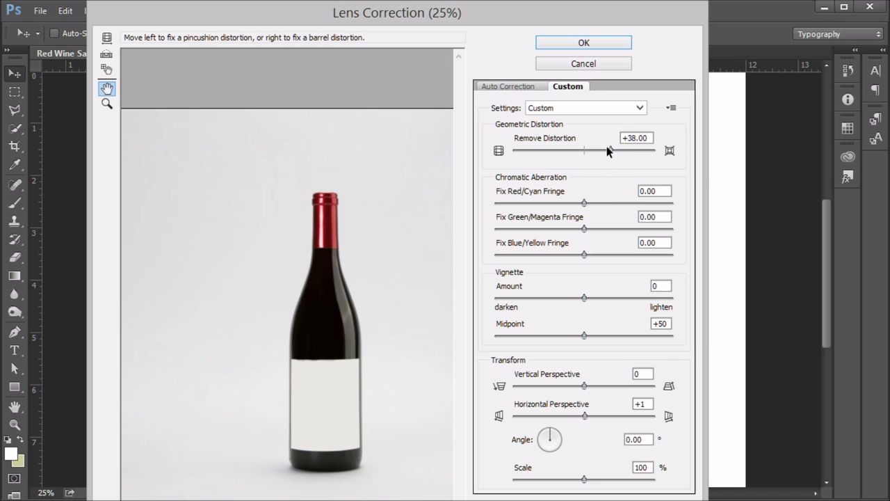
drag(609, 149, 584, 158)
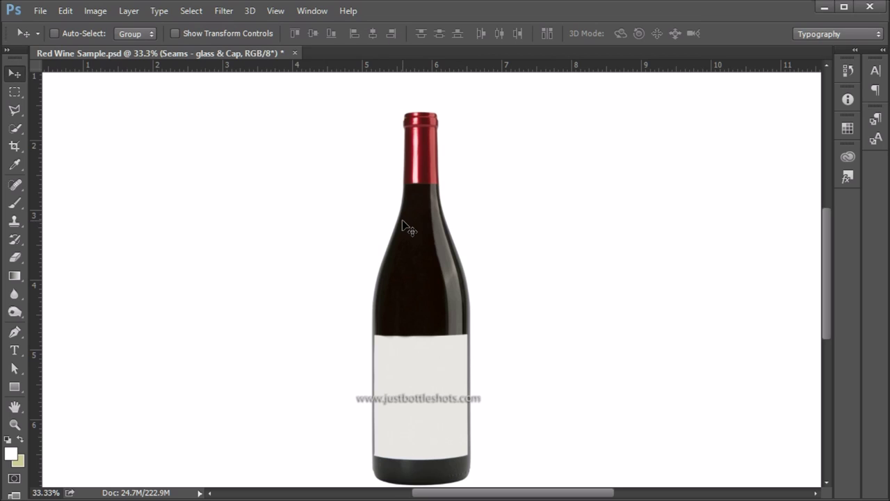
Zoom in on the bottle's shoulder and scroll up toward the capsule to check the glass for seams
key(ctrl)
scroll(407, 226, up, 4)
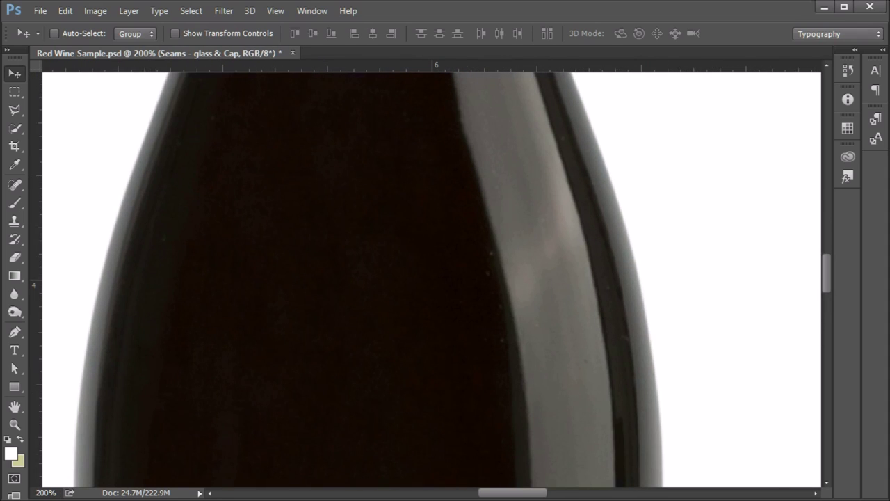
drag(825, 276, 822, 205)
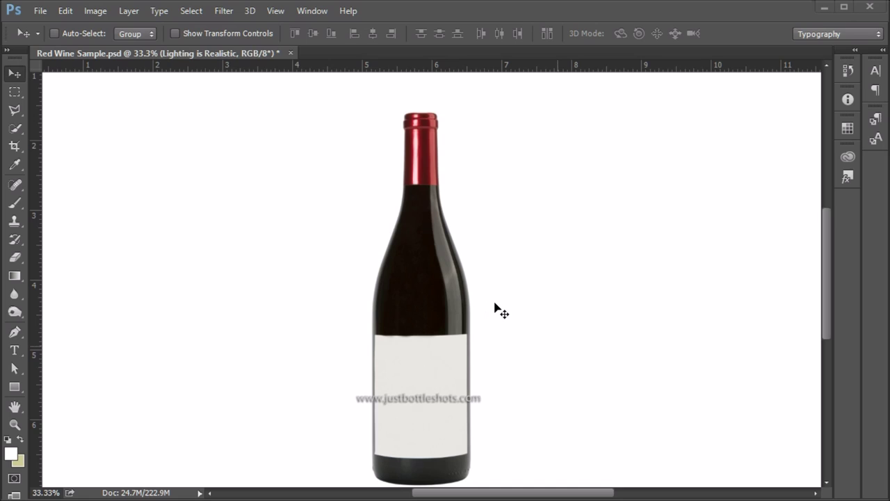
key(alt+bracketleft)
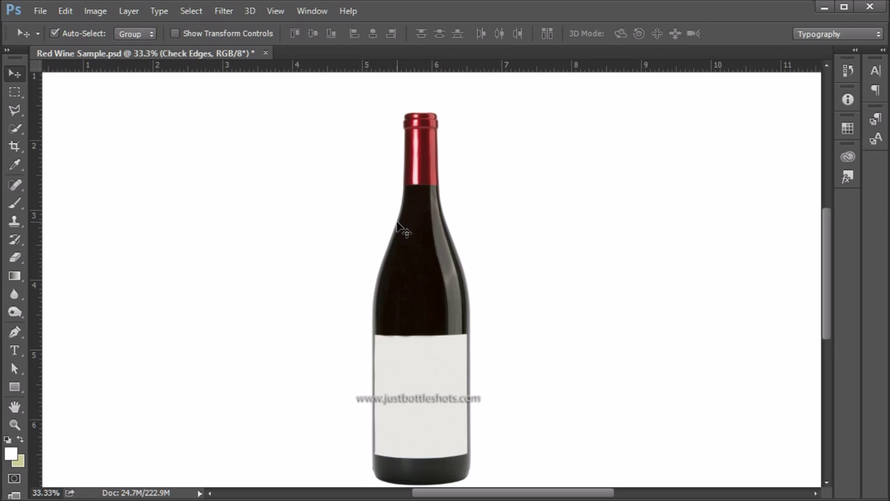
Zoom to 200% on the bottle's shoulder and show it against the dark blue background
key(ctrl+plus)
key(ctrl+plus)
key(ctrl+plus)
key(ctrl+plus)
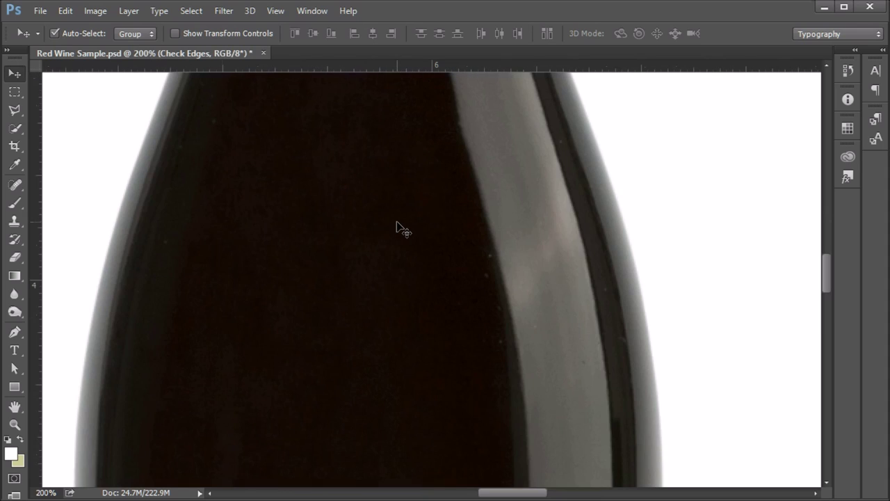
scroll(150, 229, down, 1)
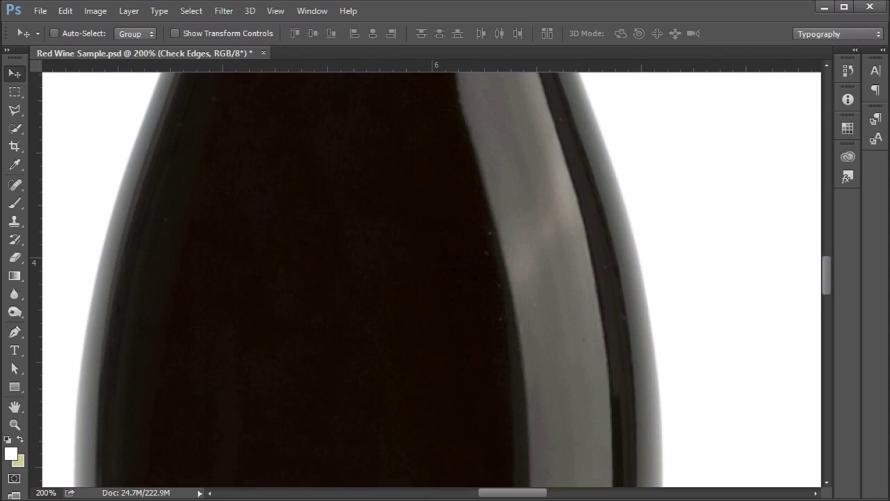
key(ctrl+i)
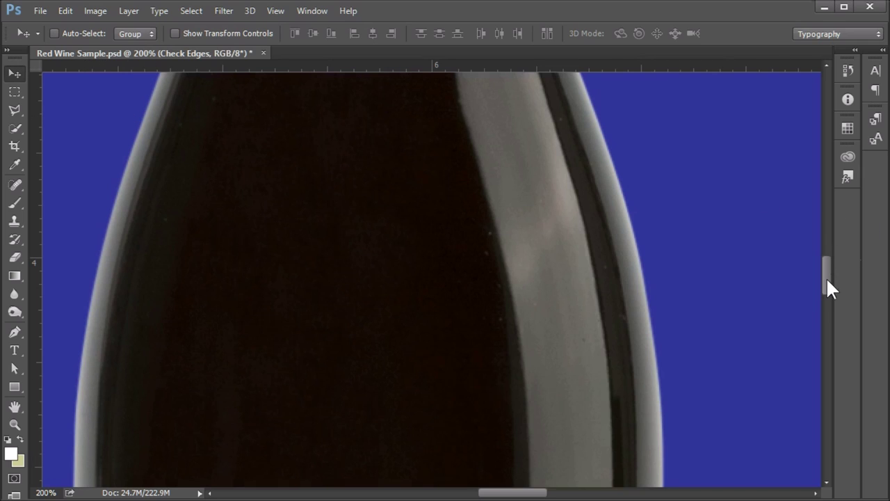
drag(825, 280, 827, 390)
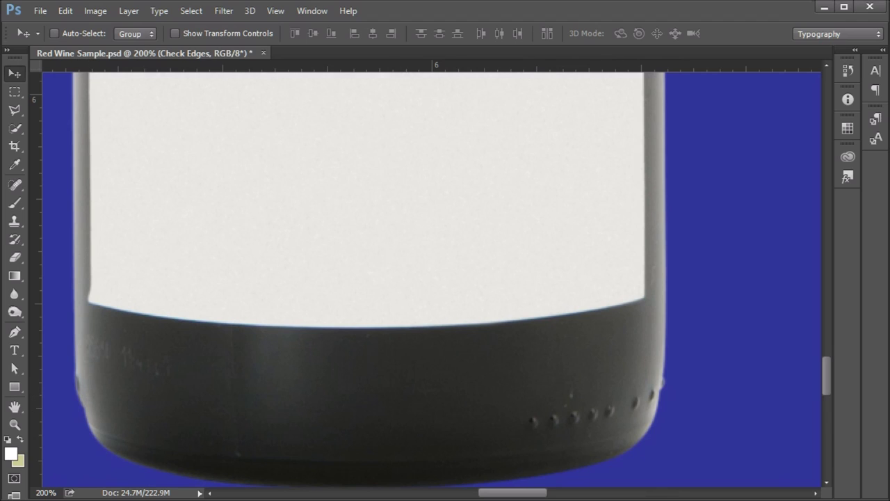
scroll(431, 278, up, 10)
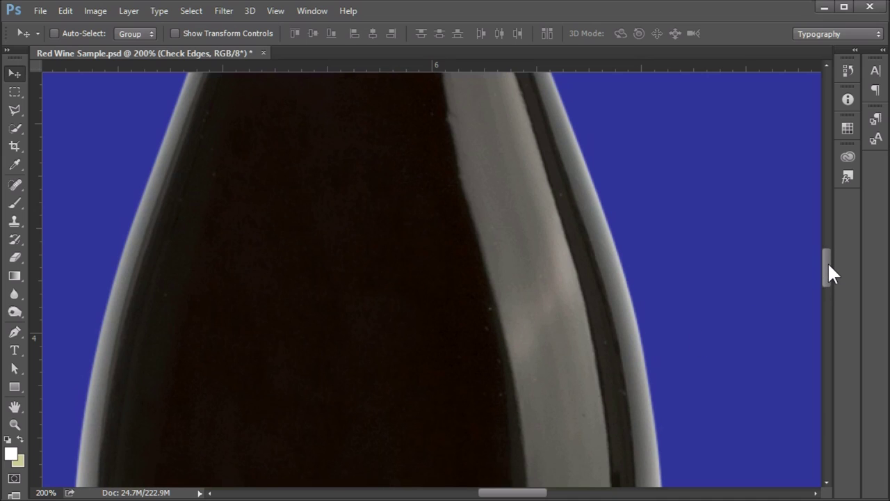
Scroll along the bottle to inspect the label and base edges against the black background
mouse_move(831, 269)
mouse_down()
mouse_move(831, 195)
mouse_move(812, 337)
mouse_move(818, 382)
mouse_move(840, 266)
mouse_up()
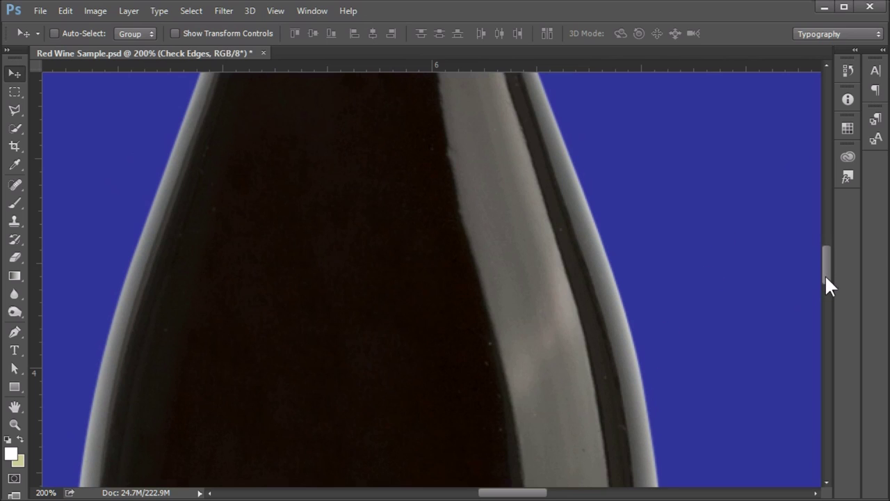
mouse_move(826, 277)
mouse_down()
mouse_move(838, 370)
mouse_move(834, 271)
mouse_up()
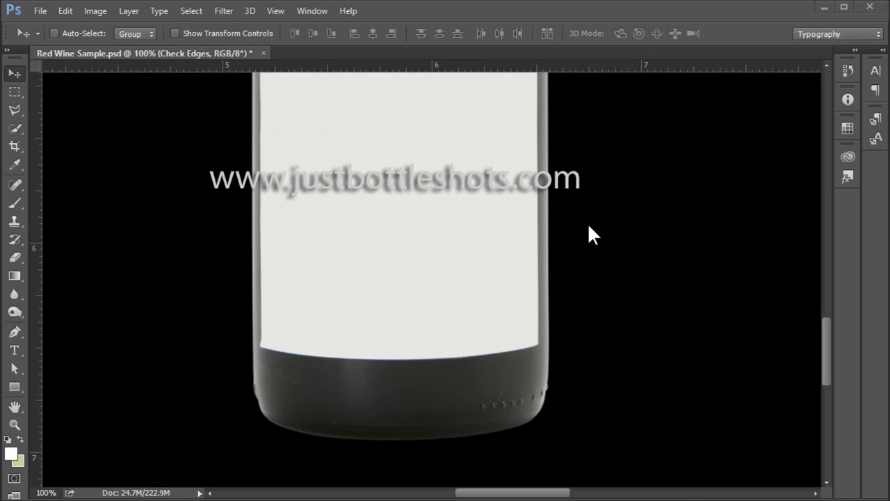
Zoom out twice to 50% to see more of the bottle
key(ctrl+minus)
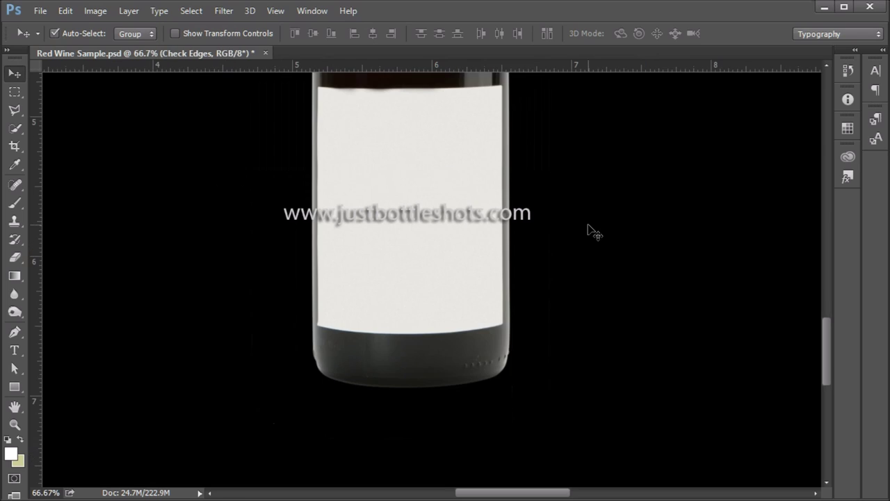
key(ctrl+minus)
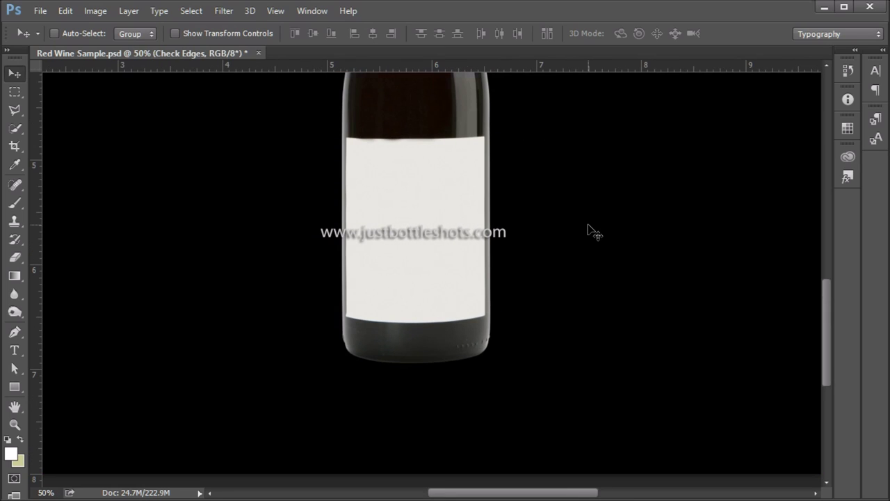